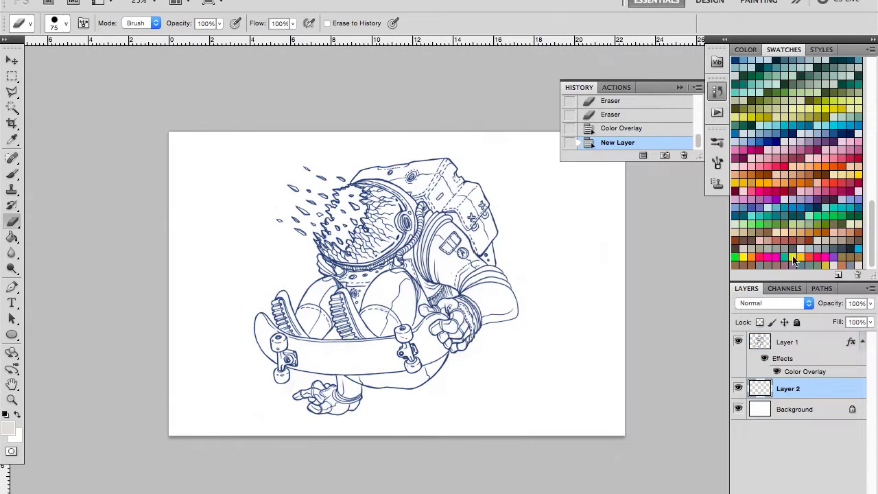
- Brush a thick cyan border around the astronaut drawing
left_click(793, 260)
key("b")
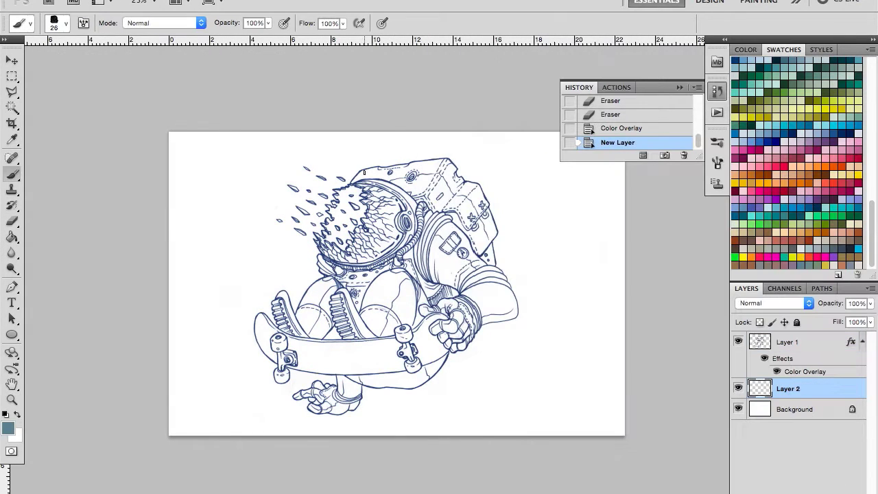
left_click_drag(198, 402, 594, 161)
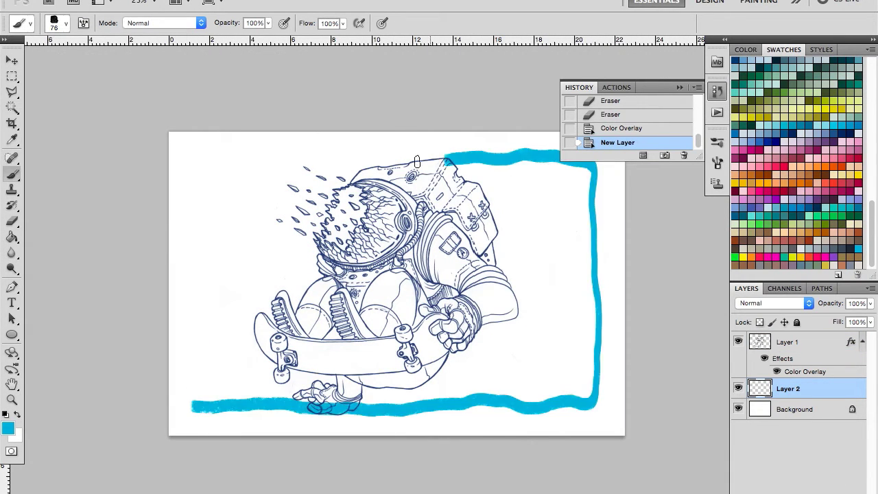
left_click_drag(446, 160, 197, 402)
left_click_drag(205, 206, 274, 288)
left_click_drag(226, 165, 193, 348)
- Fill the white interior with cyan and touch up the uncovered edges and gaps
key("g")
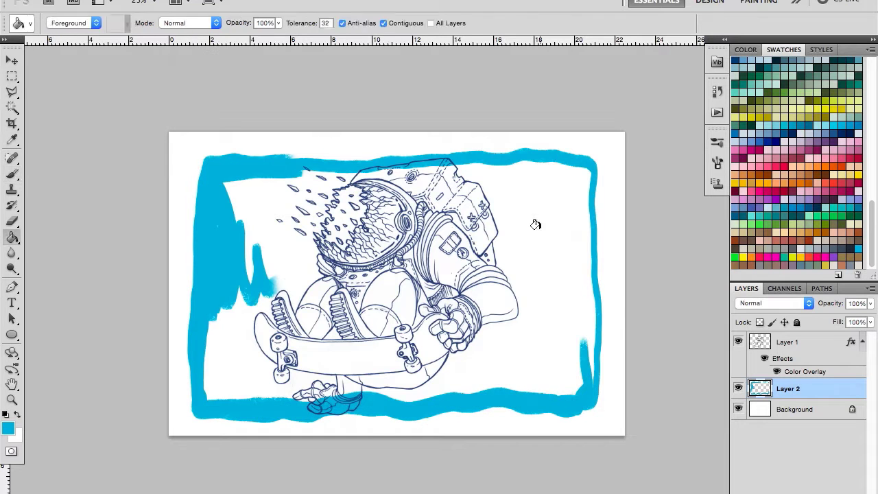
left_click(533, 223)
key("b")
left_click_drag(198, 233, 418, 156)
mouse_move(582, 350)
left_mouse_down()
mouse_move(527, 411)
mouse_move(584, 171)
mouse_move(589, 411)
left_mouse_up()
- Give the line art layer a dark red Color Overlay
double_click(804, 371)
left_click(720, 170)
left_click(788, 50)
left_click(827, 153)
- Add a new layer for the suit fill with light grey as the colour, zoomed in
left_click(788, 388)
key("ctrl+shift+alt+n")
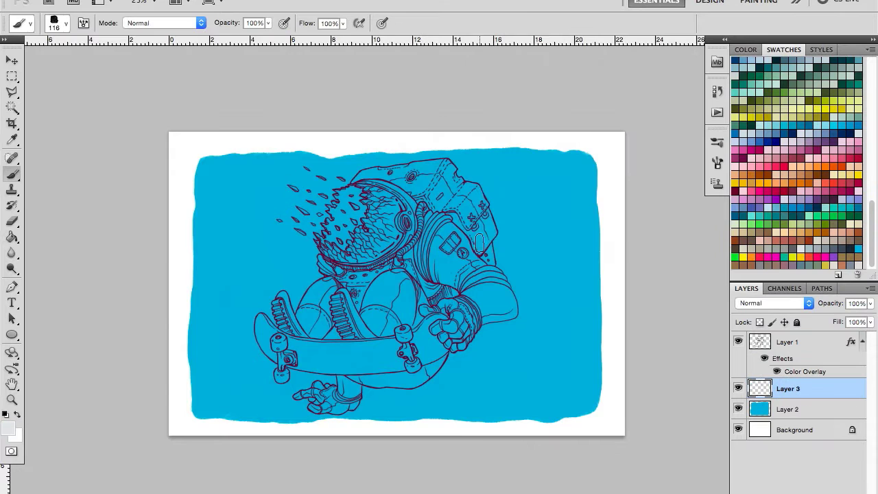
key("ctrl+plus")
left_click(58, 23)
- Brush light grey over the suit, hand, leg and helmet, then paint the visor green on a new layer
mouse_move(254, 323)
left_mouse_down()
mouse_move(302, 323)
mouse_move(322, 280)
mouse_move(412, 316)
mouse_move(442, 268)
mouse_move(425, 171)
mouse_move(478, 147)
mouse_move(518, 206)
mouse_move(480, 274)
mouse_move(542, 302)
mouse_move(466, 315)
mouse_move(509, 316)
left_mouse_up()
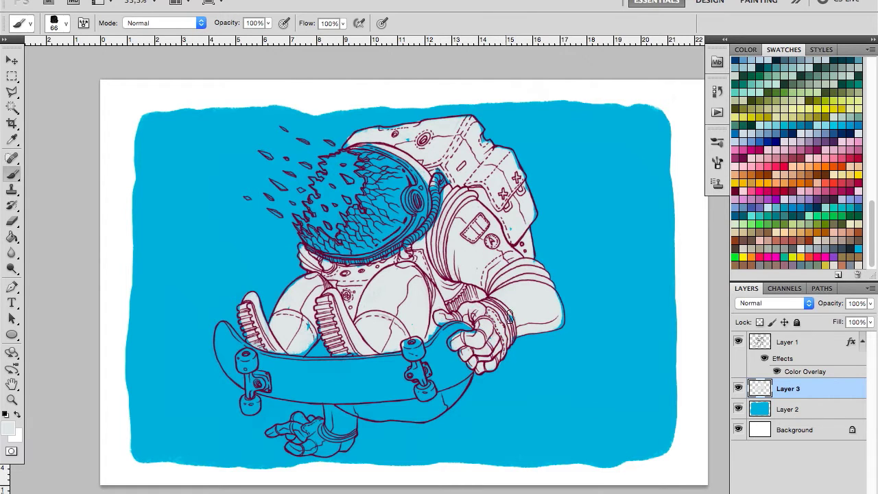
mouse_move(349, 430)
left_mouse_down()
mouse_move(333, 420)
mouse_move(452, 393)
left_mouse_up()
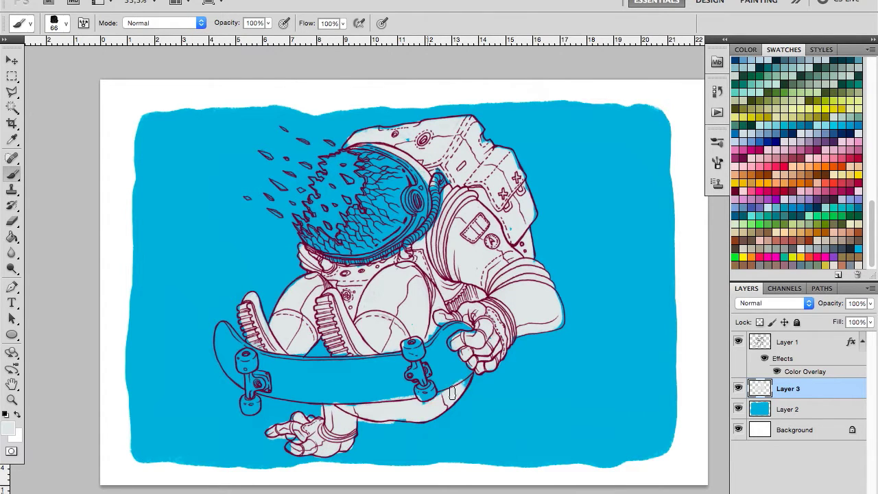
mouse_move(516, 173)
left_mouse_down()
mouse_move(418, 206)
mouse_move(384, 247)
left_mouse_up()
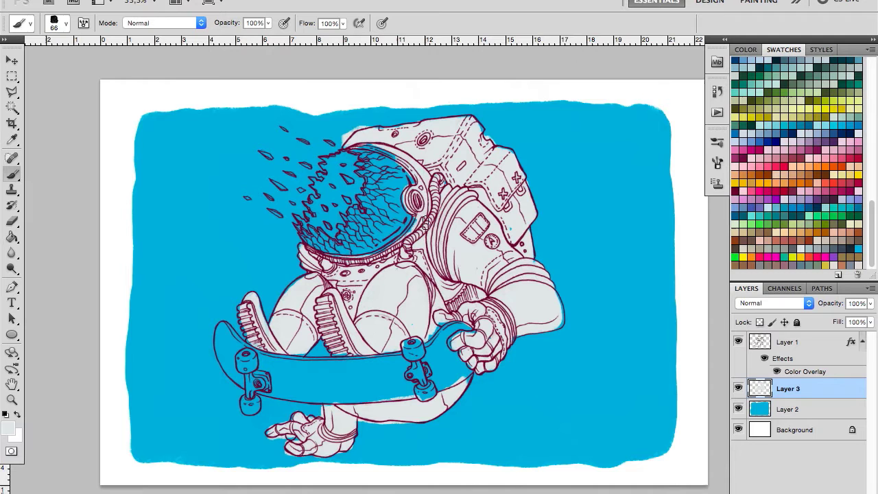
key("ctrl+shift+alt+n")
mouse_move(323, 240)
left_mouse_down()
mouse_move(377, 165)
mouse_move(398, 226)
left_mouse_up()
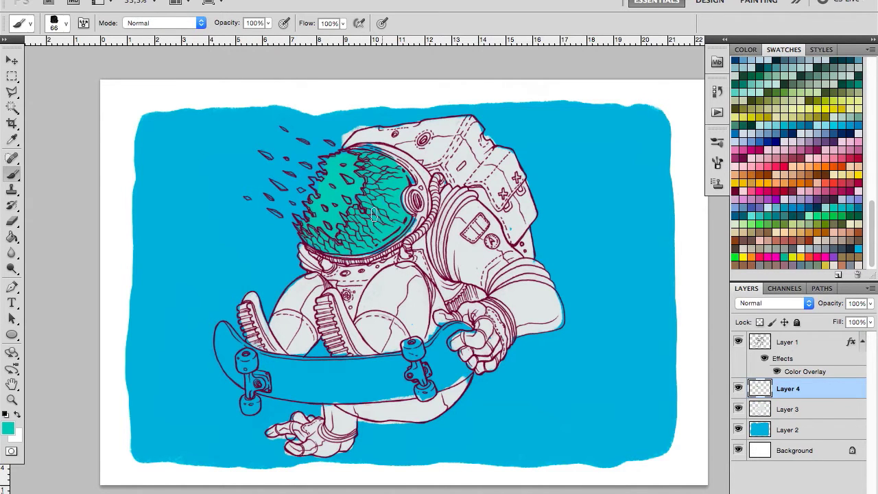
- Give the visor layer a yellow Color Overlay
double_click(805, 371)
left_click(737, 172)
left_click(585, 79)
key("Return")
key("Return")
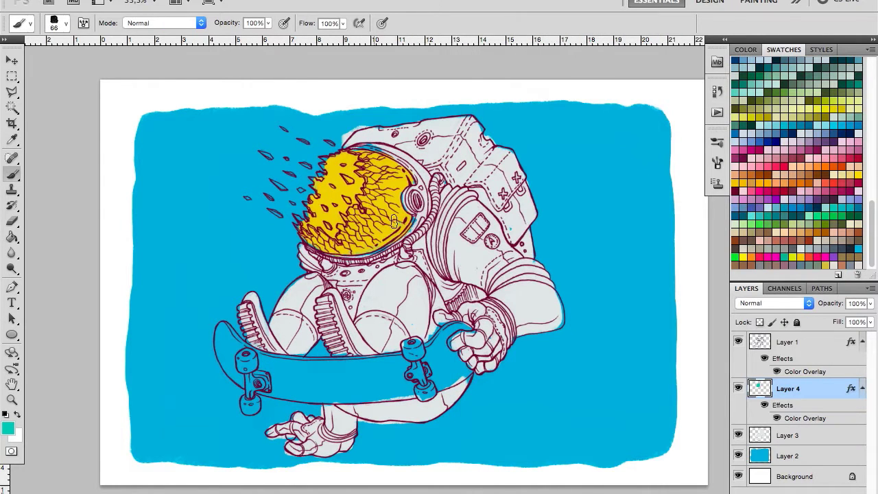
- On a new layer, shade the helmet, backpack, arm, legs and torso mauve-pink with a 33 px brush
left_click(54, 22)
key("Return")
key("ctrl+shift+alt+n")
left_click(791, 258)
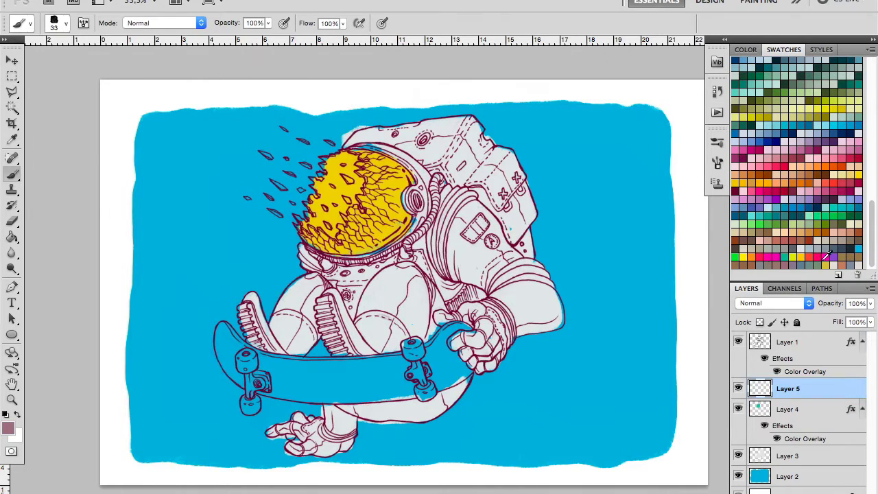
mouse_move(372, 244)
left_mouse_down()
mouse_move(467, 312)
mouse_move(357, 339)
mouse_move(463, 333)
left_mouse_up()
mouse_move(251, 365)
left_mouse_down()
mouse_move(342, 439)
mouse_move(439, 294)
mouse_move(521, 302)
mouse_move(359, 264)
mouse_move(315, 206)
left_mouse_up()
left_click_drag(343, 154, 350, 230)
scroll(322, 178, "up", 2)
- Hide the pink shading and tidy the grey suit fill's edges with eraser and a 21 px grey brush
scroll(322, 179, "up", 1)
left_click(737, 388)
left_click(787, 455)
left_click(206, 96, "alt")
key("e")
left_click_drag(236, 165, 253, 122)
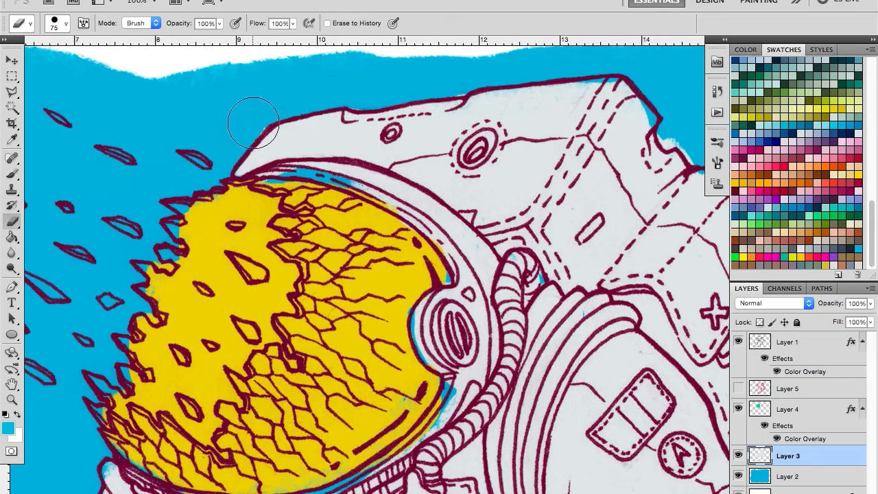
key("b")
left_click(473, 107, "alt")
left_click(61, 23)
left_click_drag(643, 158, 483, 182)
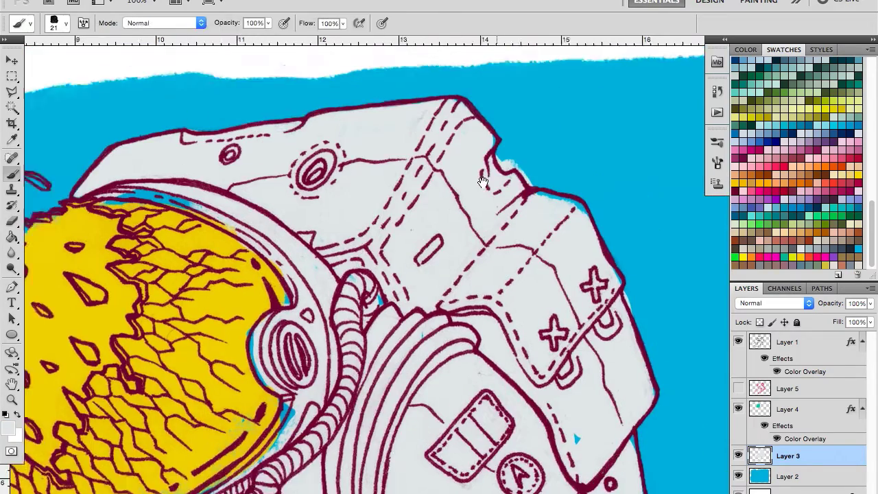
- Tidy the lower suit fill, erasing the white line along the skateboard's bottom edge
scroll(596, 301, "down", 3)
scroll(600, 343, "down", 1)
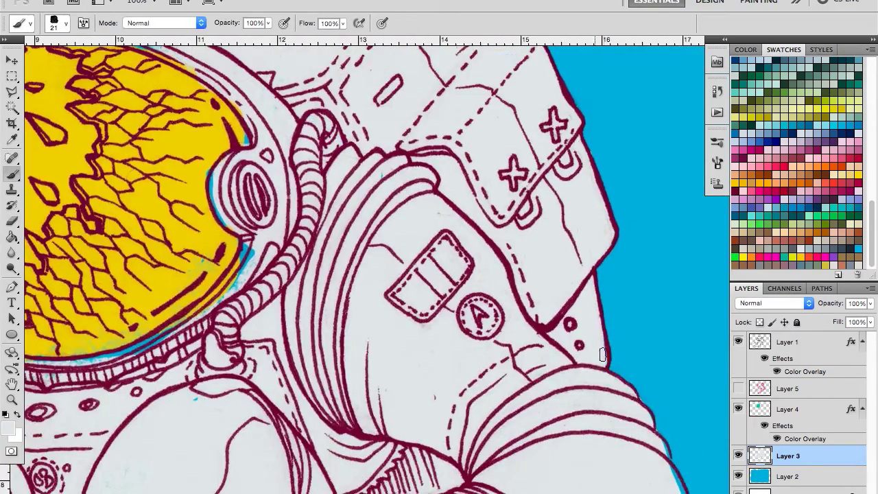
scroll(602, 355, "left", 5)
scroll(476, 240, "down", 5)
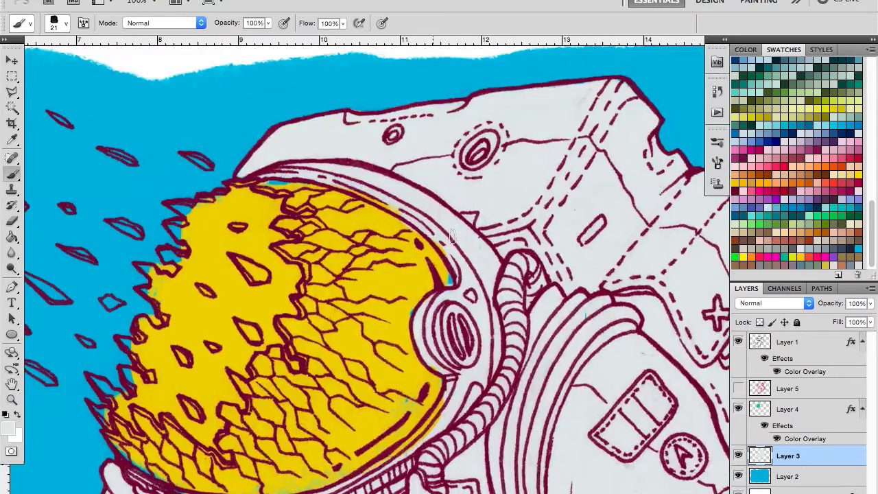
scroll(411, 343, "left", 4)
key("e")
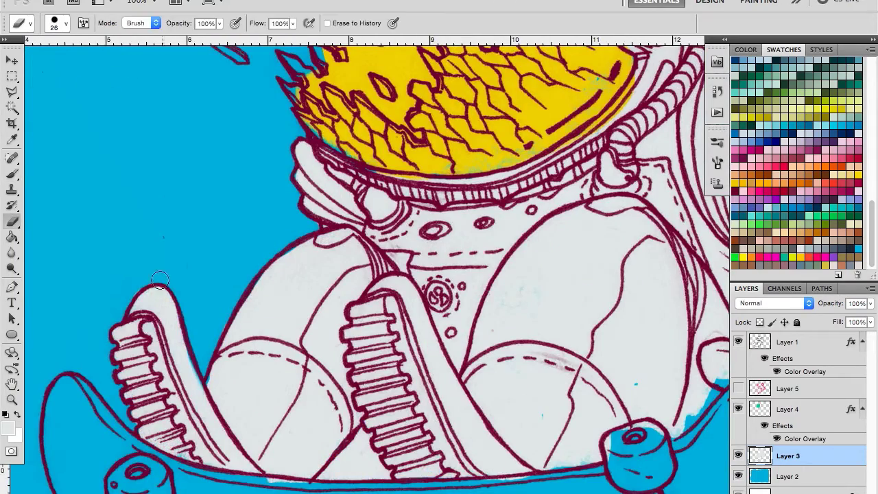
key("b")
scroll(435, 359, "down", 2)
scroll(435, 359, "right", 3)
scroll(489, 380, "right", 4)
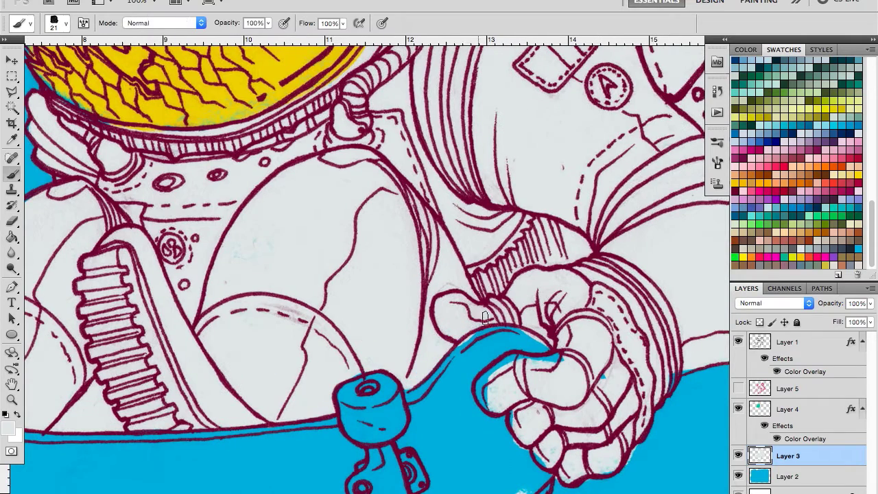
key("e")
key("ctrl+minus")
key("ctrl+minus")
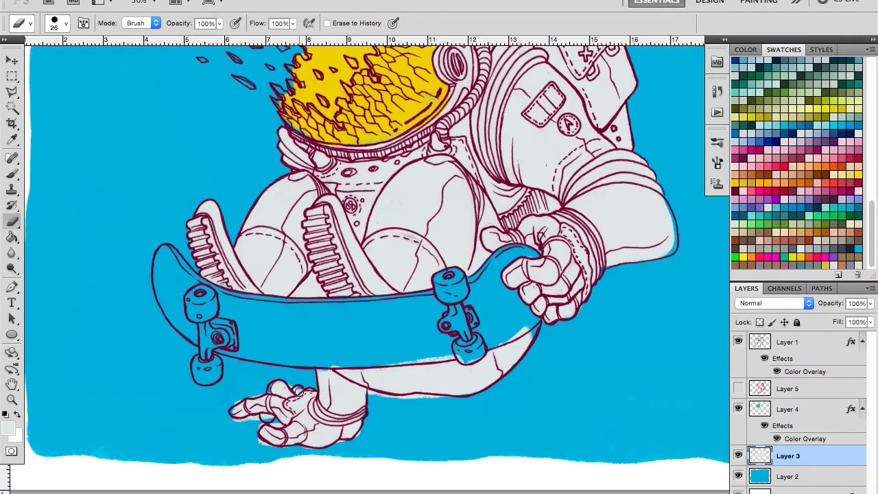
key("b")
key("e")
key("b")
key("e")
mouse_move(384, 362)
left_mouse_down()
mouse_move(451, 356)
mouse_move(525, 329)
left_mouse_up()
key("b")
key("e")
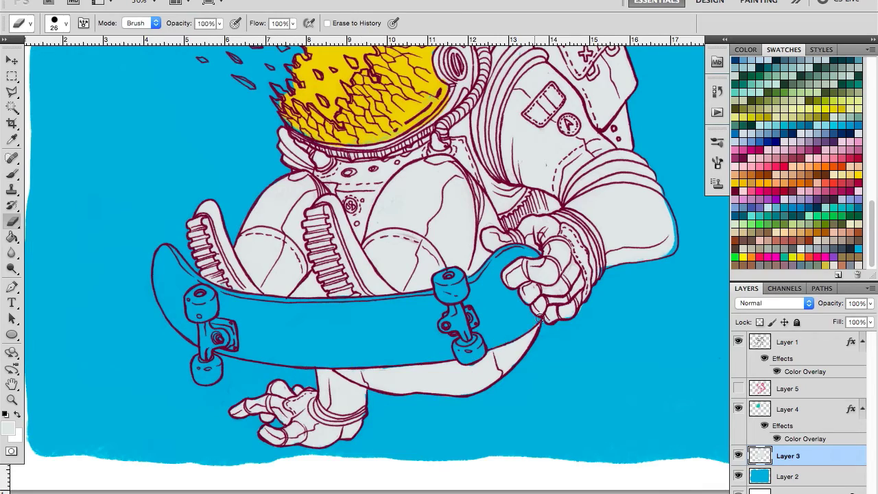
- Fill the two shard outlines beside the visor with yellow
scroll(535, 323, "up", 1)
scroll(534, 323, "right", 3)
key("b")
scroll(578, 266, "down", 2)
scroll(578, 266, "down", 2)
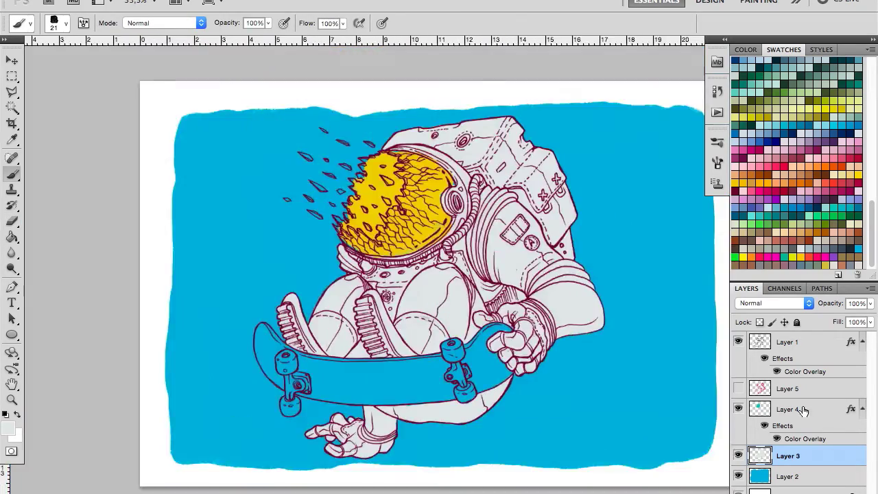
key("alt+bracketright")
scroll(303, 272, "up", 5)
key("e")
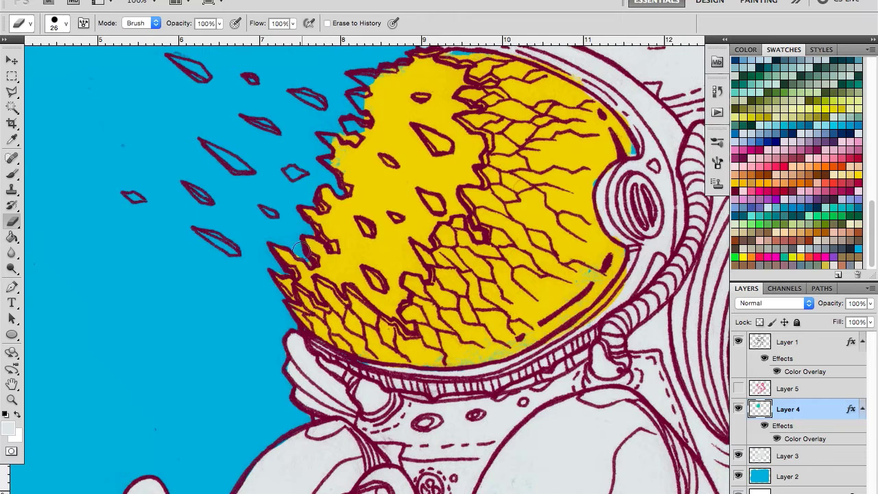
scroll(480, 227, "up", 2)
key("b")
key("e")
key("b")
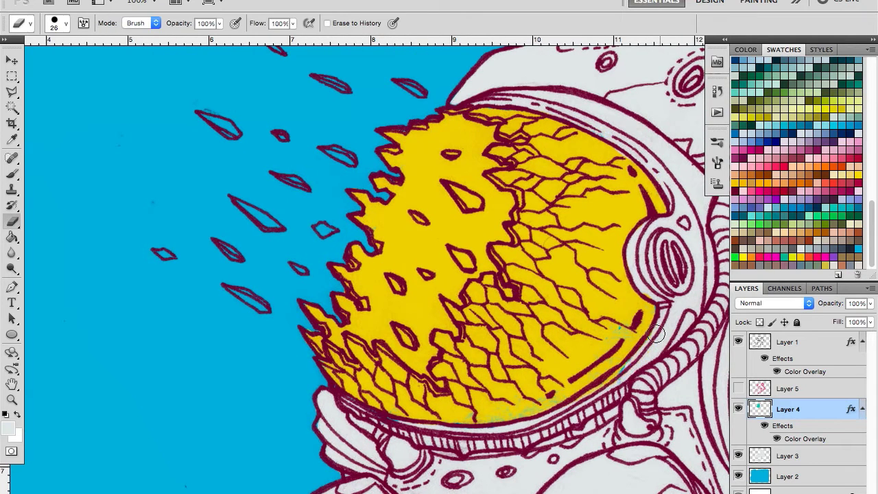
left_click_drag(216, 243, 240, 259)
left_click_drag(264, 307, 242, 294)
key("e")
key("b")
scroll(568, 397, "right", 3)
key("alt+bracketleft")
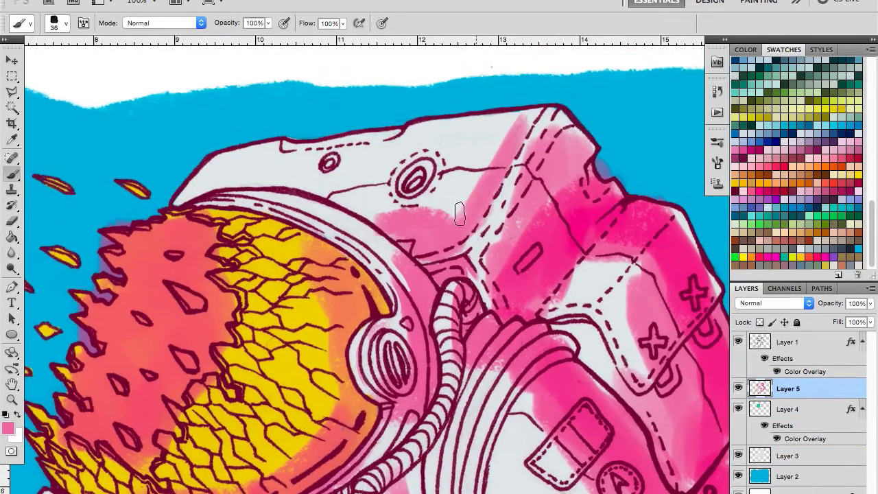
- Erase stray pink shading around the helmet top and lower edge with Erase to History
left_click_drag(446, 206, 539, 101)
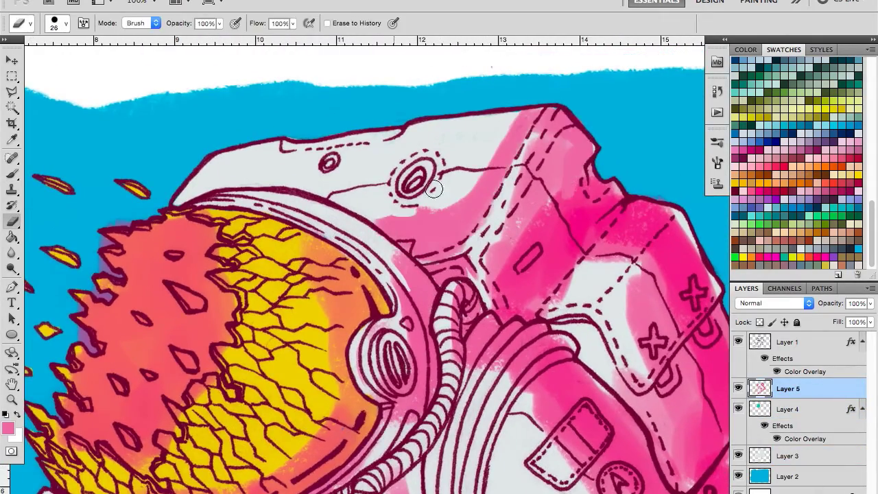
key("b")
left_click_drag(104, 380, 284, 292)
key("e")
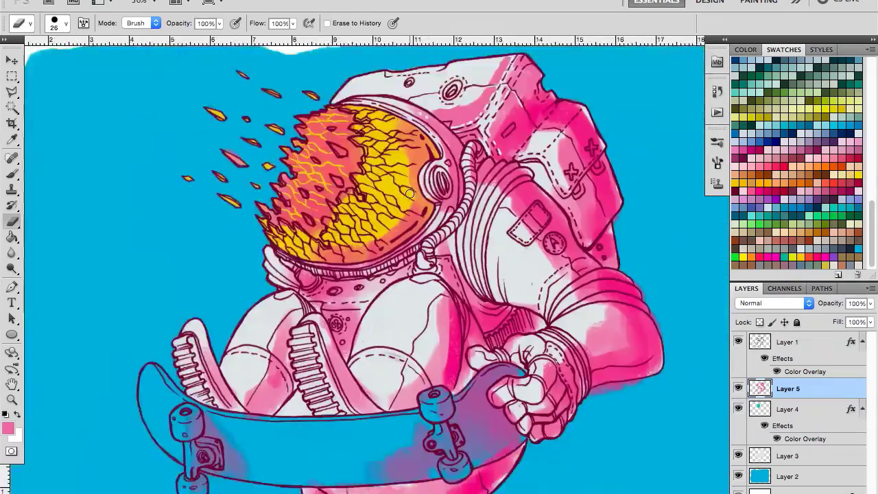
left_click_drag(345, 167, 359, 226)
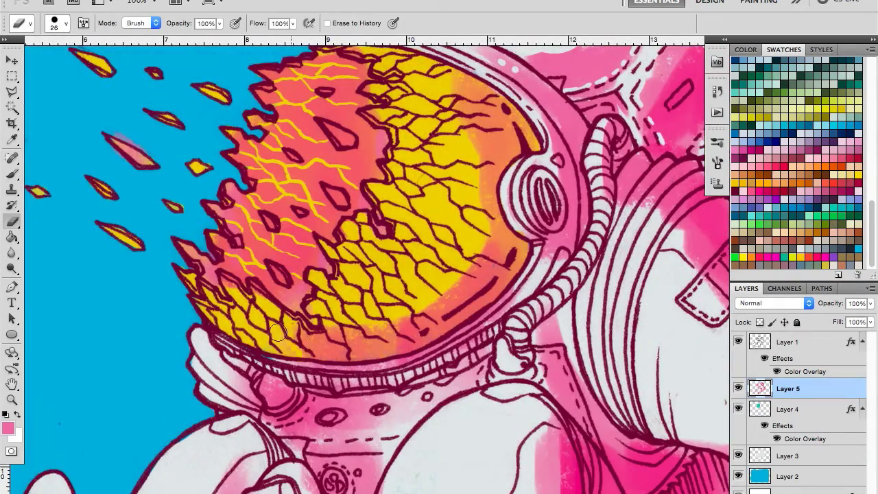
left_click_drag(278, 332, 435, 294)
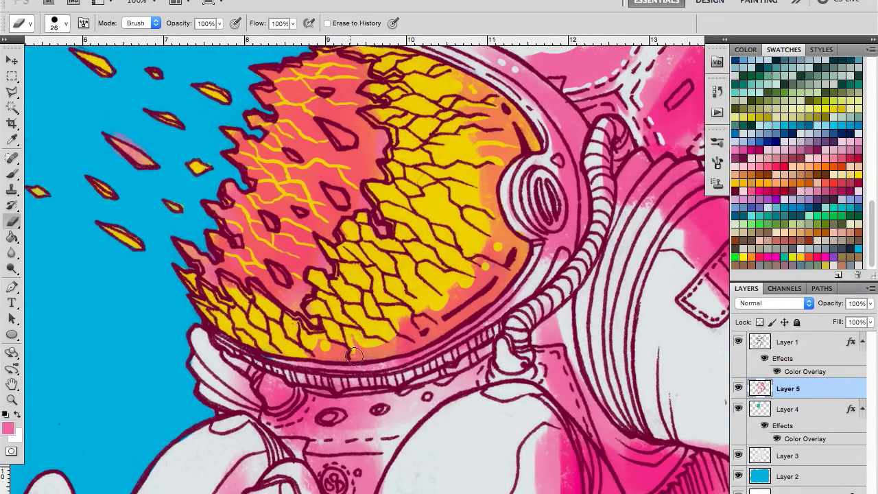
left_click_drag(491, 300, 454, 238)
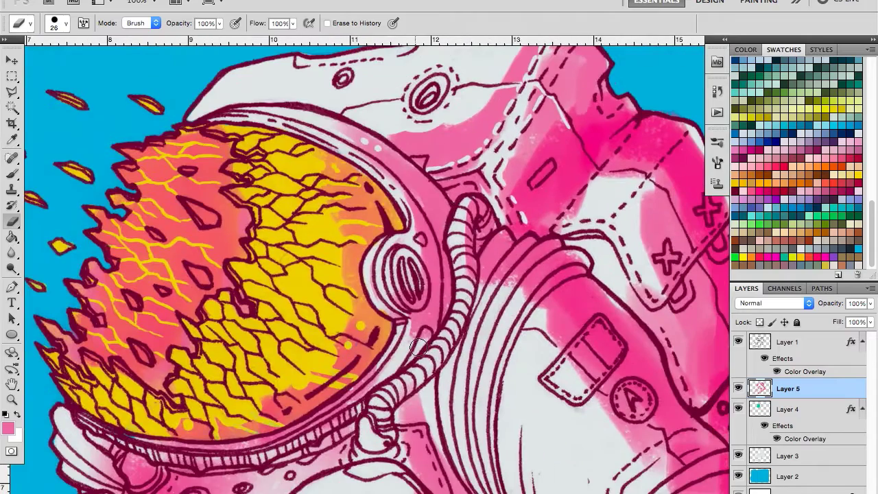
left_click_drag(393, 389, 283, 336)
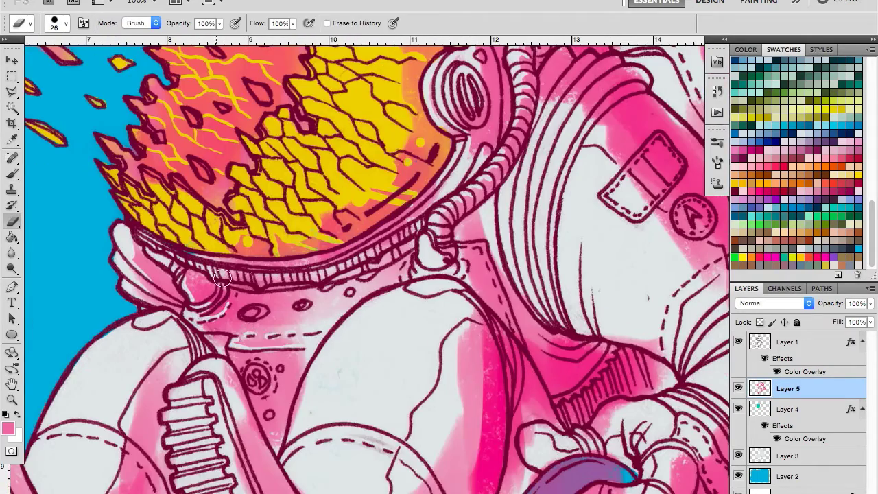
left_click_drag(221, 277, 538, 303)
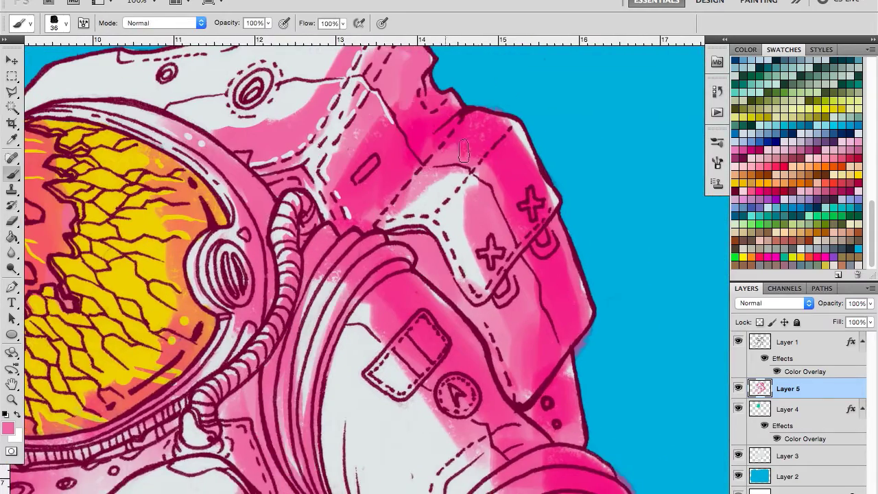
- Touch up the pink shading across the backpack and upper suit
left_click_drag(447, 230, 389, 248)
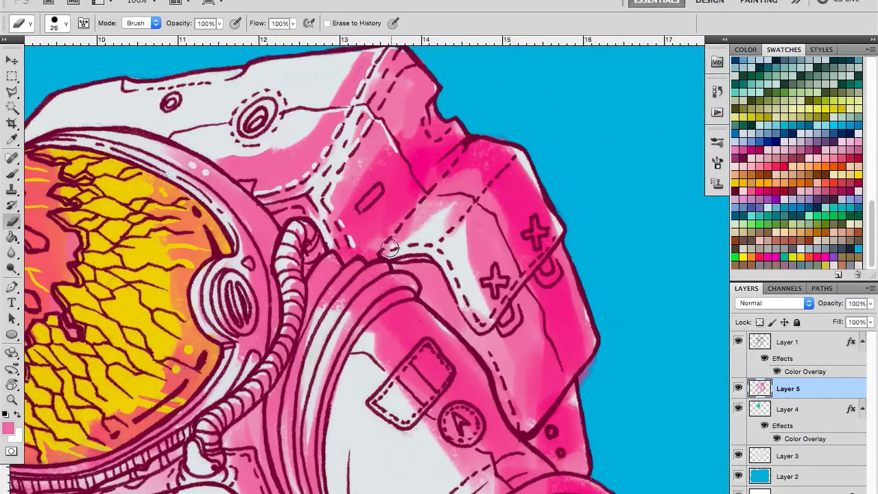
left_click_drag(480, 194, 465, 147)
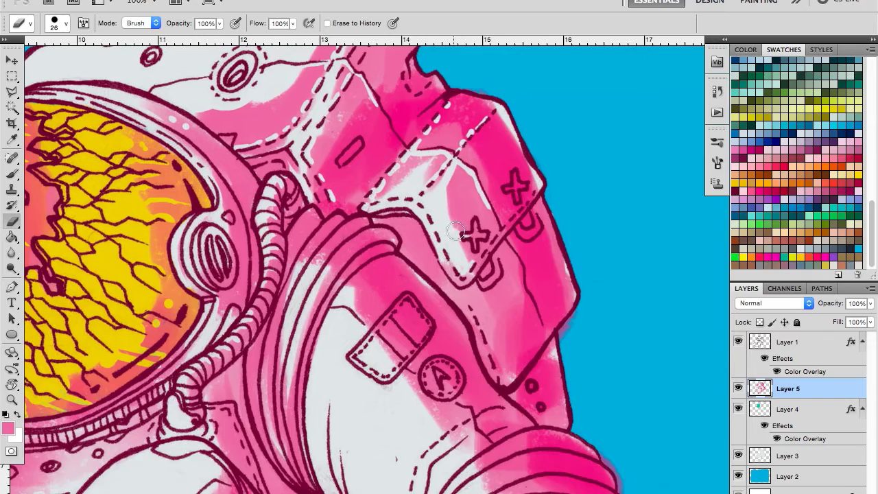
left_click_drag(495, 208, 461, 123)
key("b")
left_click_drag(524, 267, 408, 104)
key("e")
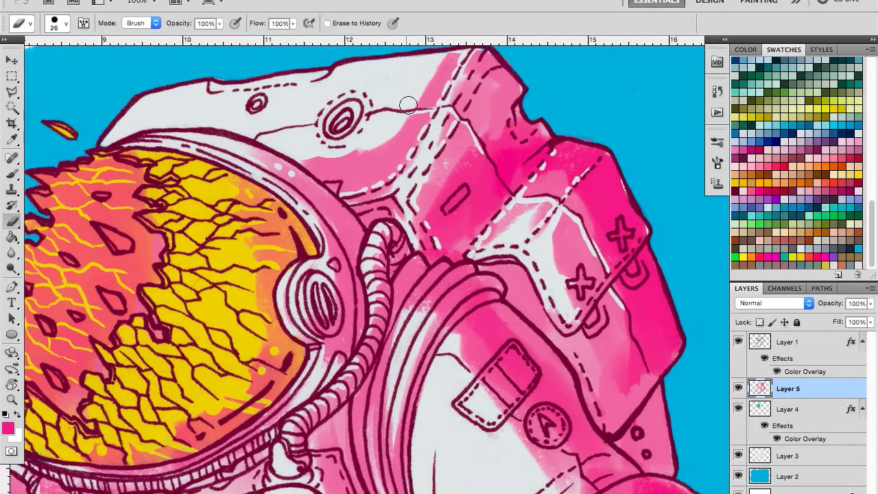
mouse_move(425, 295)
left_mouse_down()
mouse_move(400, 189)
mouse_move(420, 151)
left_mouse_up()
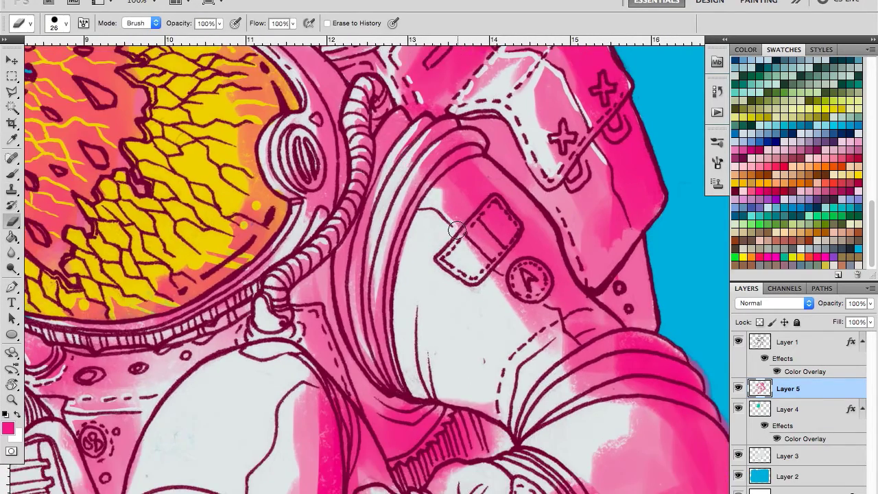
left_click_drag(456, 230, 388, 151)
mouse_move(483, 272)
left_mouse_down()
mouse_move(476, 221)
mouse_move(512, 196)
left_mouse_up()
left_click_drag(439, 295, 428, 264)
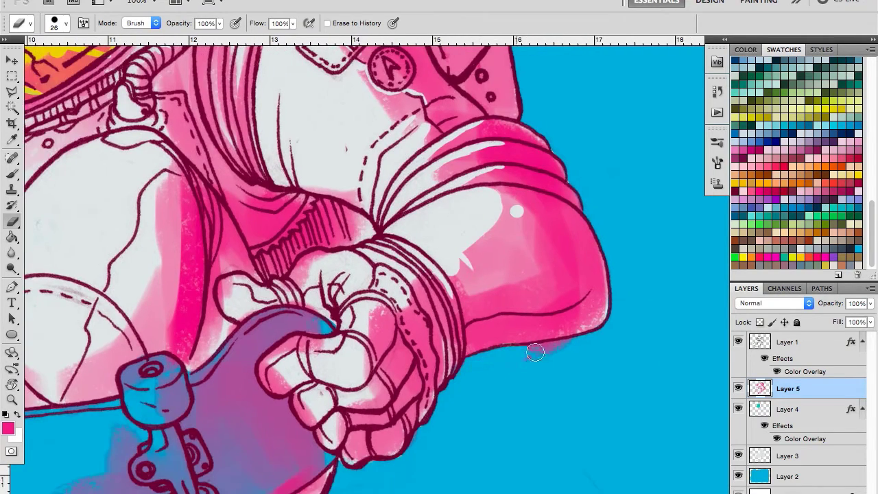
- Refine the small pink strokes on the arm, elbow, suit and legs
key("b")
left_click_drag(347, 299, 414, 319)
key("e")
mouse_move(343, 315)
left_mouse_down()
mouse_move(363, 258)
mouse_move(382, 269)
left_mouse_up()
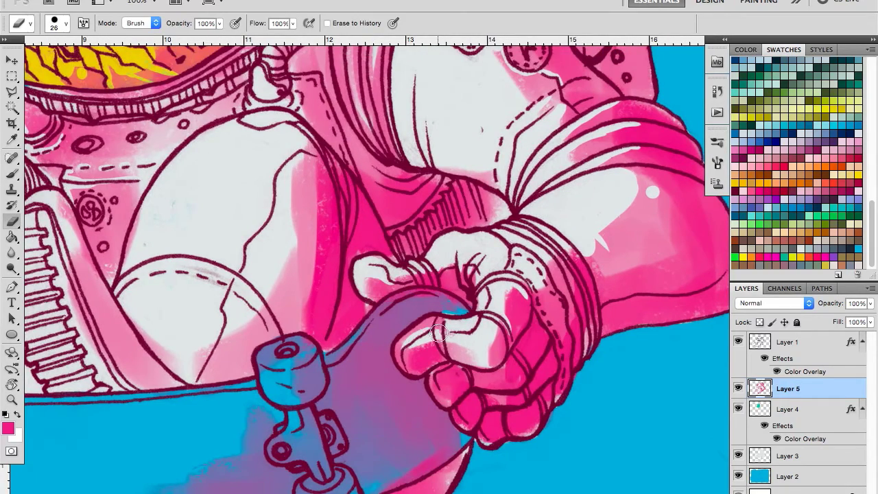
key("b")
left_click_drag(554, 249, 582, 318)
left_click_drag(295, 233, 452, 165)
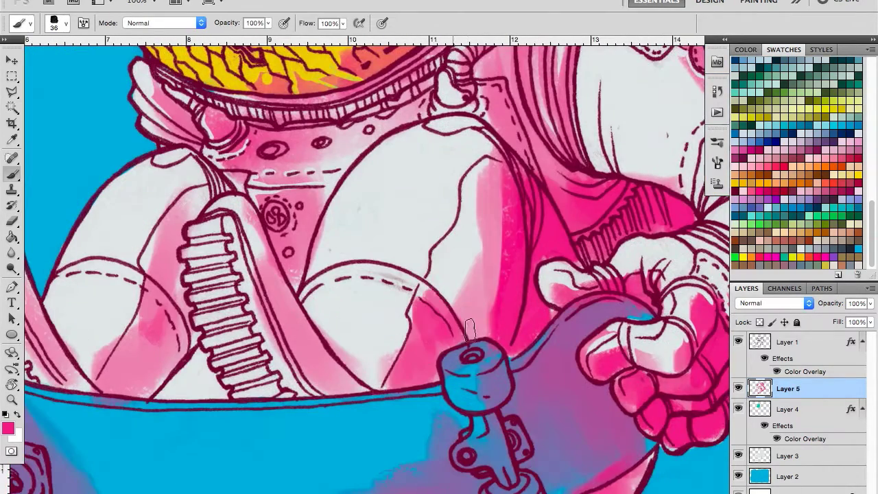
left_click_drag(298, 314, 339, 273)
key("e")
key("b")
left_click_drag(274, 185, 363, 264)
key("e")
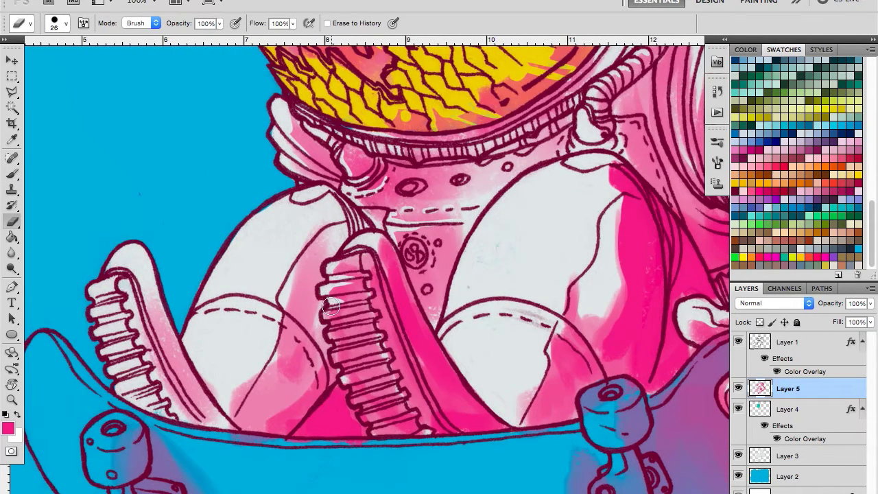
key("b")
left_click_drag(339, 345, 425, 284)
key("e")
left_click_drag(300, 329, 375, 293)
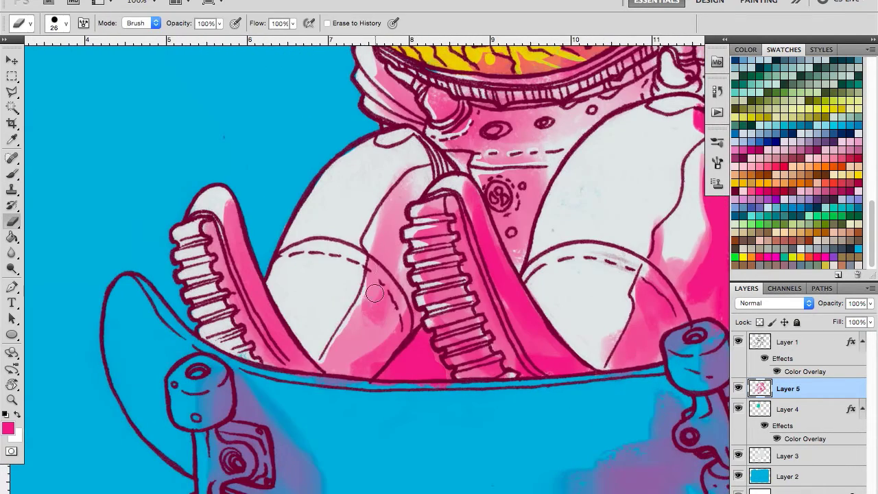
- Paint the hand below the skateboard deeper pink with pale knuckle highlights, then add a new layer
scroll(364, 308, "right", 8)
scroll(354, 398, "up", 2)
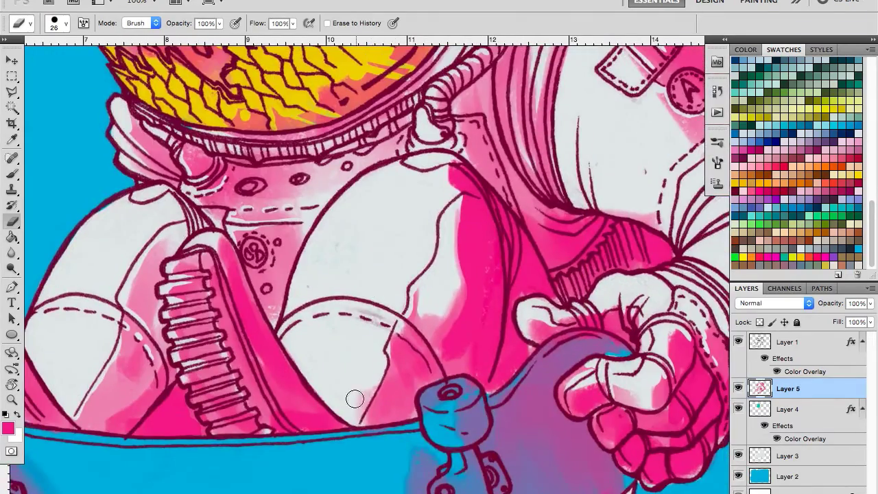
scroll(423, 329, "down", 2)
scroll(398, 288, "down", 2)
scroll(377, 247, "down", 2)
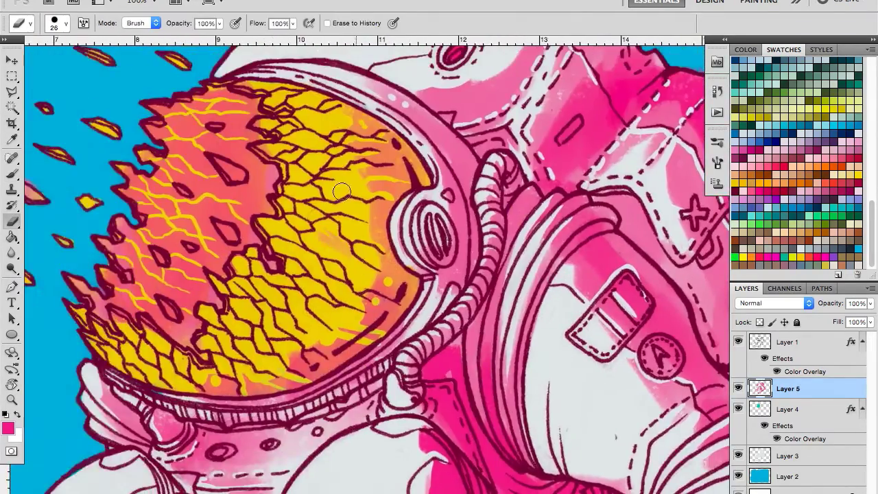
scroll(352, 208, "down", 2)
key("b")
scroll(464, 311, "up", 3)
scroll(360, 312, "down", 3)
scroll(360, 312, "left", 4)
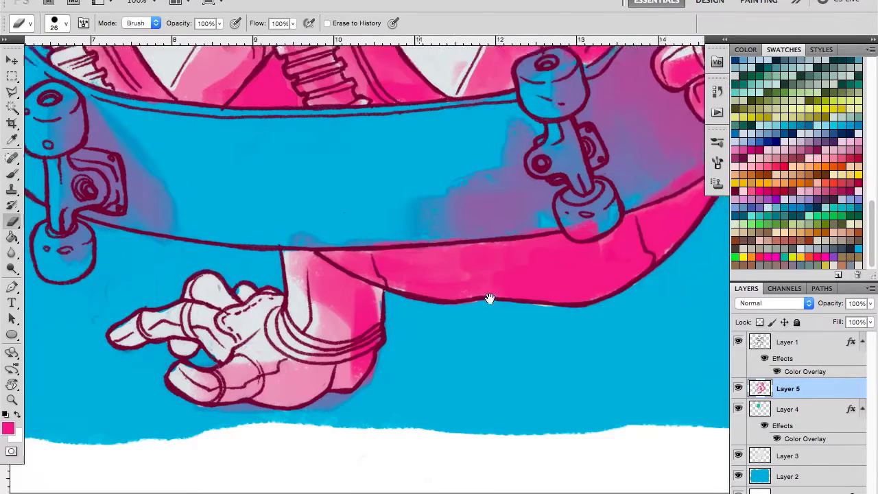
scroll(361, 312, "down", 1)
mouse_move(360, 312)
left_mouse_down()
mouse_move(323, 370)
mouse_move(220, 330)
left_mouse_up()
key("e")
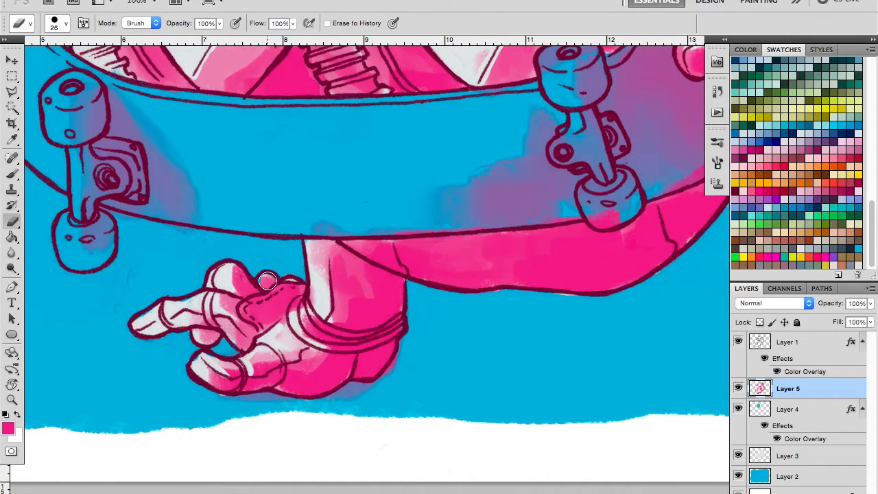
left_click_drag(267, 280, 334, 292)
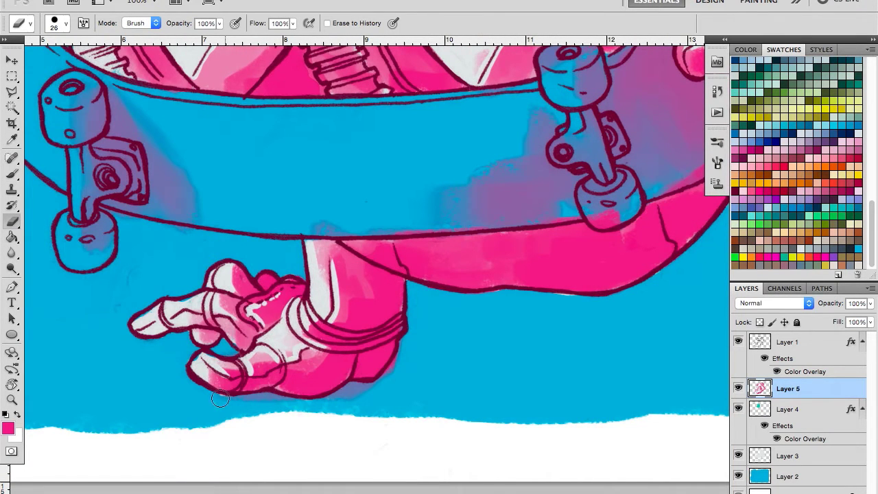
scroll(314, 412, "down", 3)
left_click(838, 274, "ctrl")
- Paint green across the skateboard nose and move that layer below Layer 3
left_click(737, 256)
key("b")
mouse_move(251, 319)
left_mouse_down()
mouse_move(300, 353)
mouse_move(419, 374)
mouse_move(490, 315)
left_mouse_up()
key("ctrl+bracketleft")
key("ctrl+bracketleft")
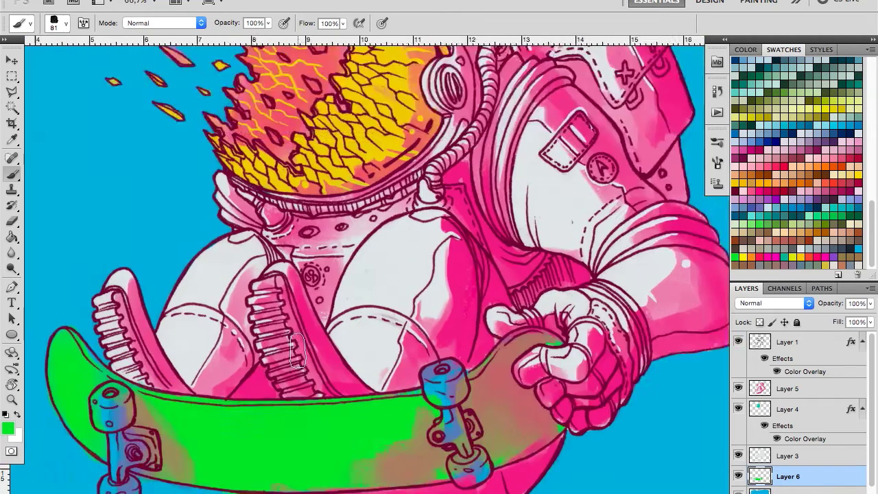
- Zoom in on the skateboard, add a new paint layer, and return to Layer 5
key("e")
key("ctrl+plus")
key("b")
key("ctrl+shift+alt+n")
left_click(164, 365, "alt")
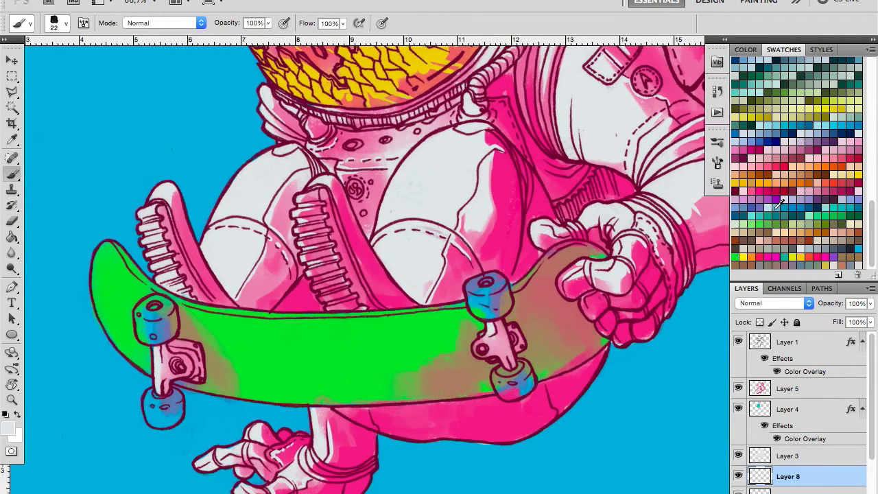
key("e")
key("alt+bracketright")
key("alt+bracketright")
key("alt+bracketright")
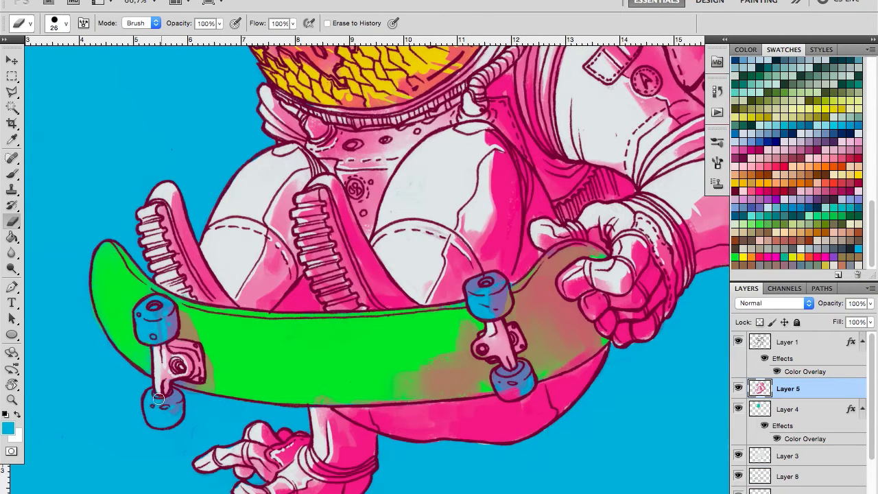
- Sample the muted rose from the deck and shade its right end with a larger brush
scroll(472, 302, "right", 3)
key("b")
left_click(368, 414, "alt")
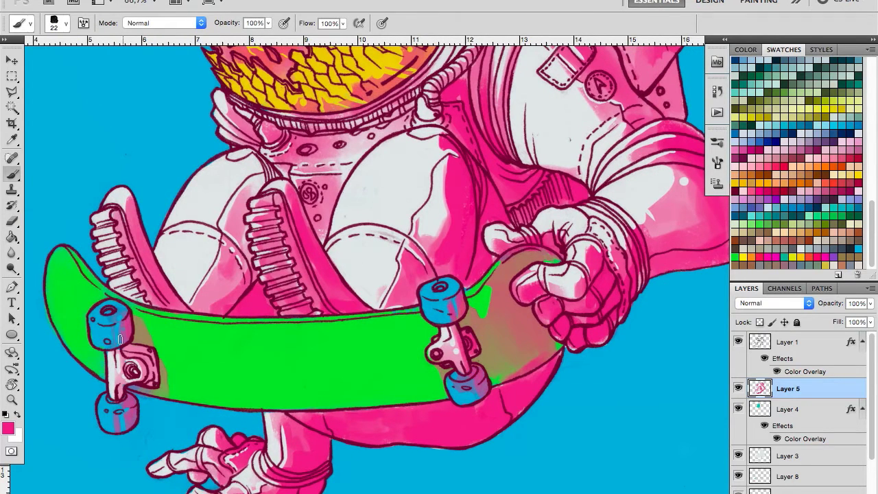
left_click(502, 353, "alt")
left_click_drag(521, 347, 530, 343)
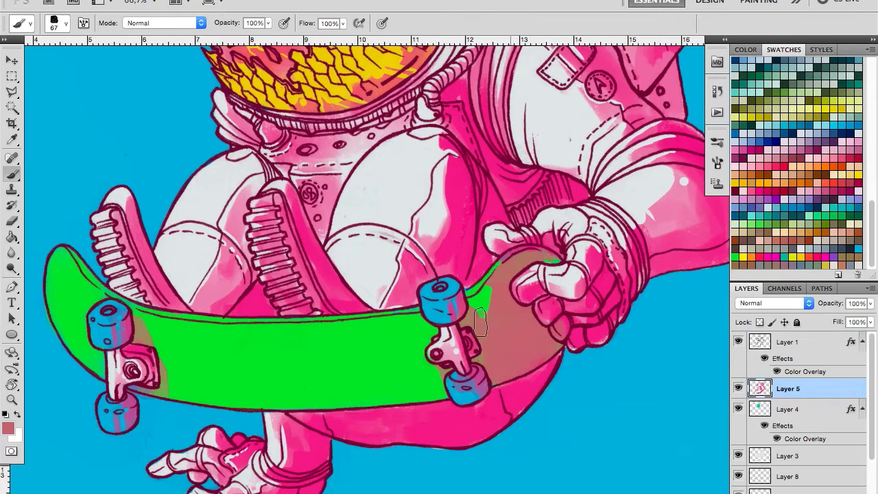
left_click(55, 23)
left_click(362, 348)
key("e")
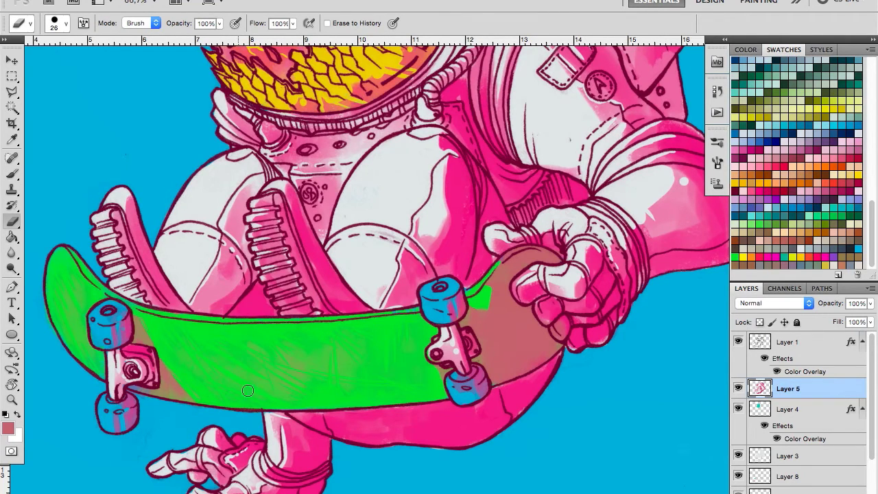
key("ctrl+minus")
key("ctrl+minus")
- On a new layer, paint soft green smoke from the helmet into the sky on the left
key("ctrl+shift+alt+n")
key("i")
left_click(322, 366)
key("b")
mouse_move(356, 206)
left_mouse_down()
mouse_move(329, 179)
mouse_move(233, 165)
left_mouse_up()
left_click_drag(288, 158, 225, 231)
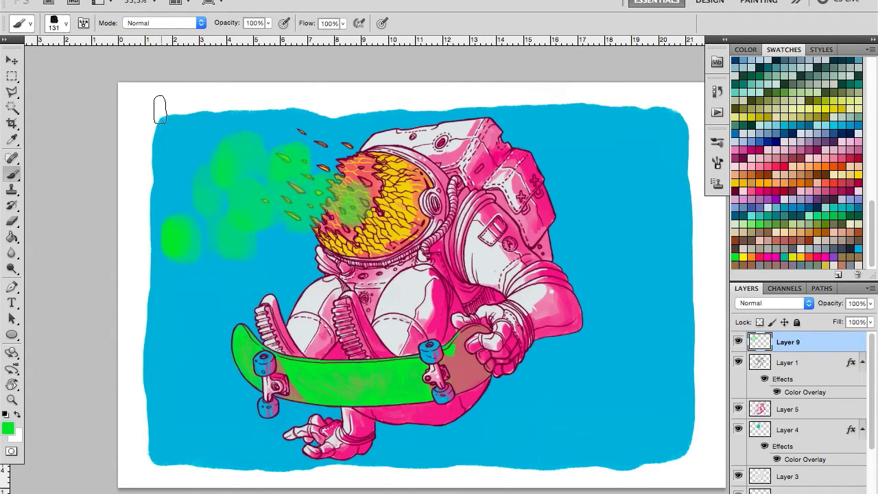
left_click_drag(329, 191, 259, 210)
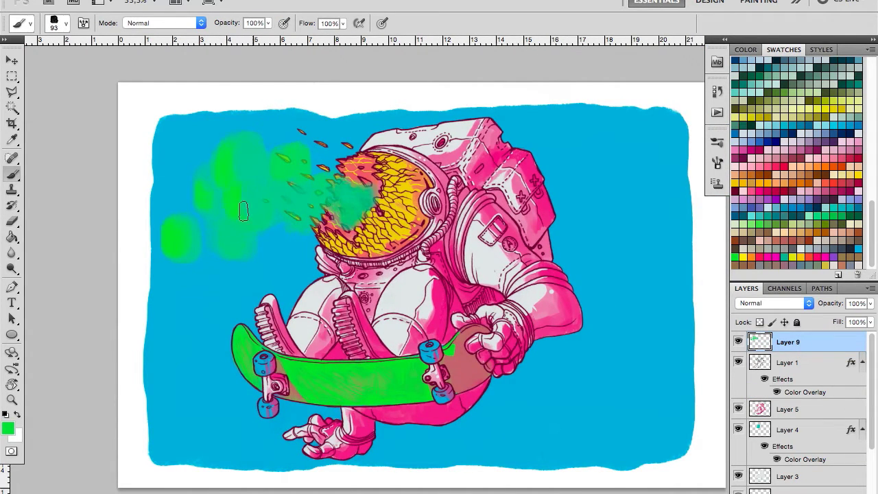
key("e")
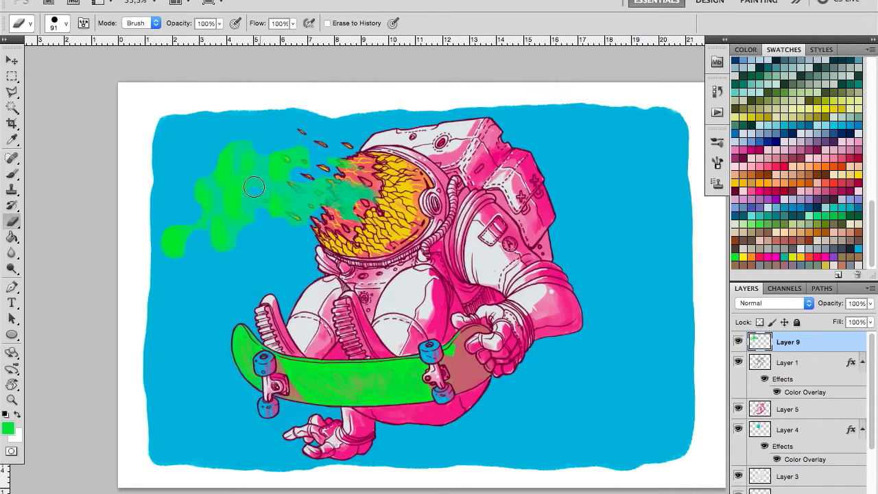
key("b")
- Wash a green-yellow tint and a soft light glow over the visor flames on new layers
key("alt+bracketleft")
key("alt+bracketleft")
key("ctrl+shift+alt+n")
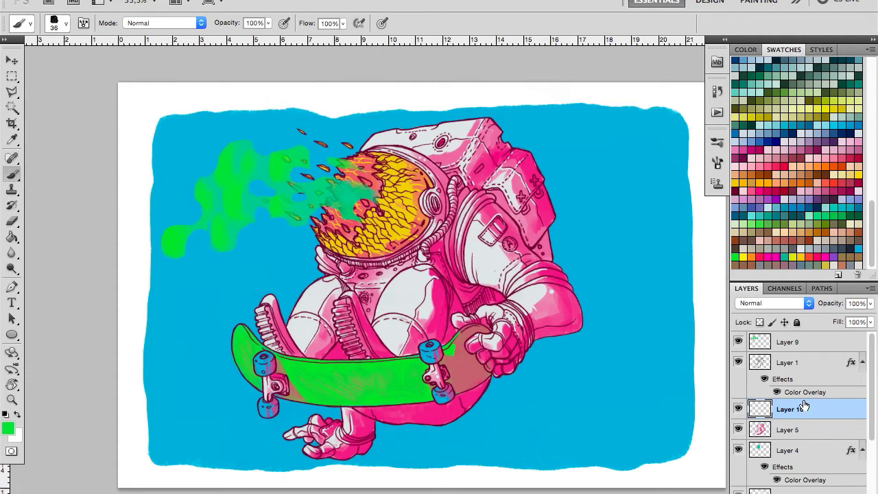
key("ctrl+shift+alt+n")
left_click_drag(412, 185, 336, 219)
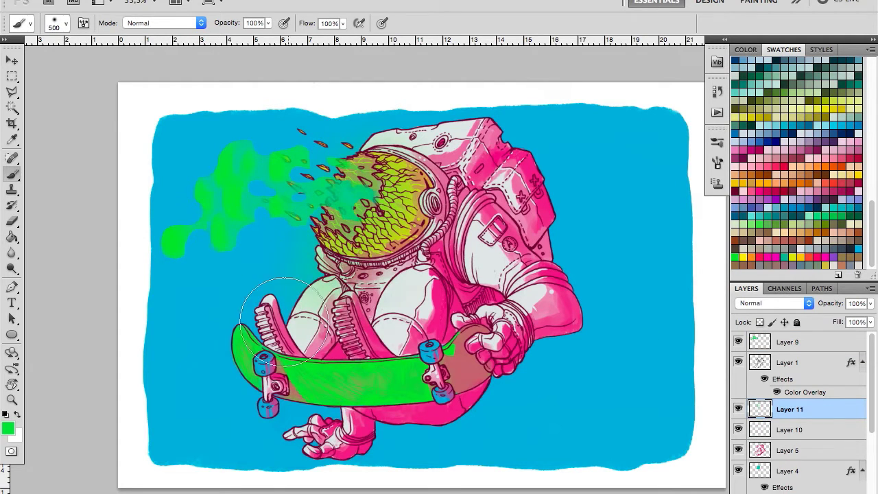
key("ctrl+shift+alt+n")
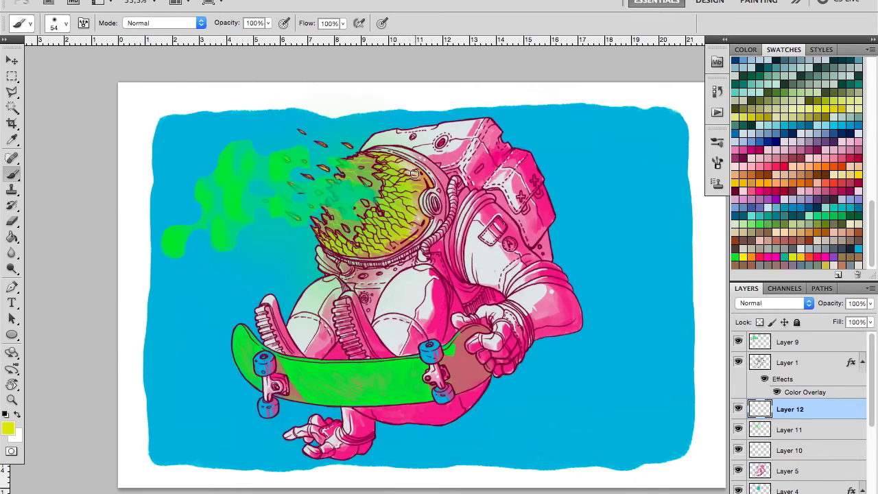
key("ctrl+shift+alt+n")
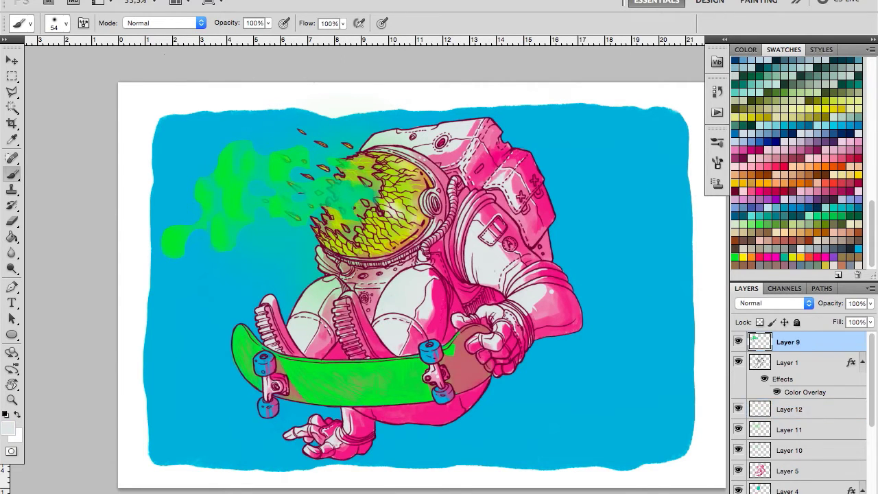
left_click_drag(411, 165, 376, 264)
- Zoom and pan in on the skateboard deck with Layer 5 as the working layer
left_click(789, 429)
key("ctrl+plus")
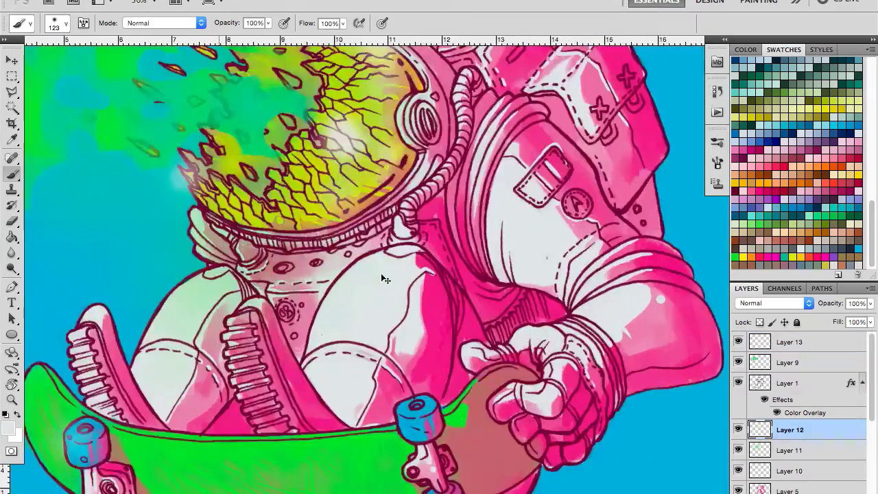
left_click(58, 22)
left_click(28, 103)
scroll(379, 202, "up", 2)
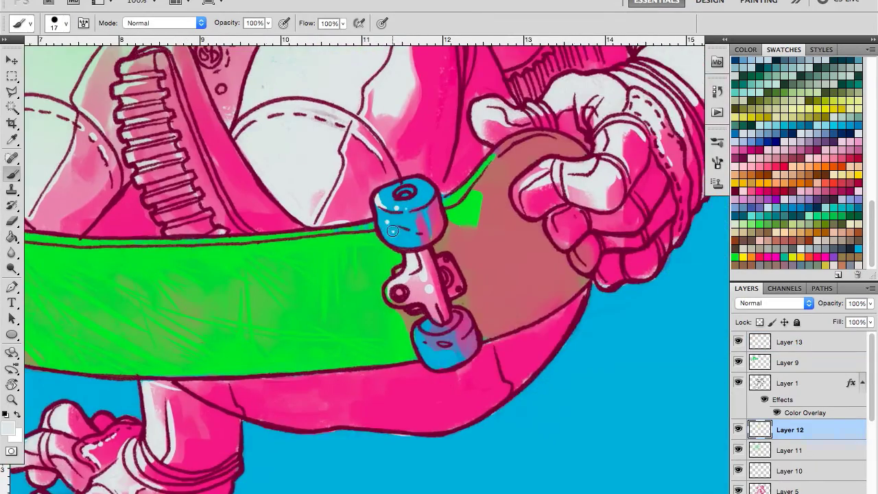
scroll(392, 231, "up", 3)
scroll(393, 231, "left", 5)
left_click(402, 261, "ctrl")
key("bracketright")
key("bracketright")
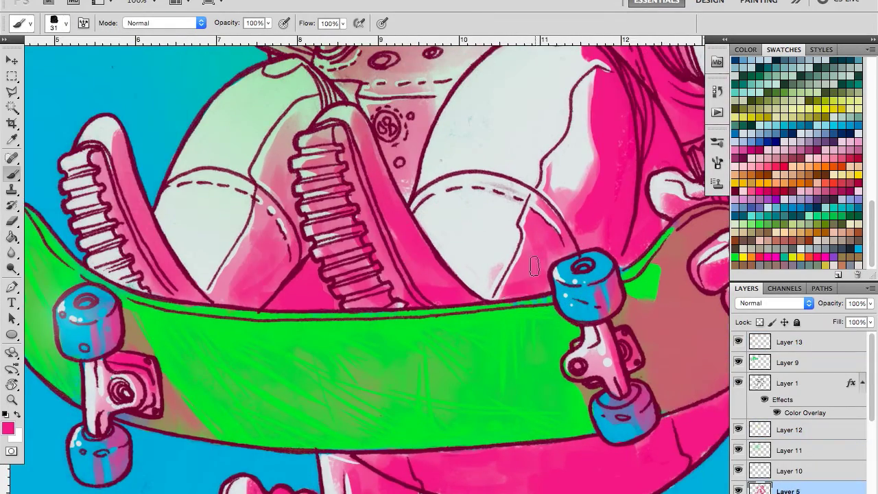
scroll(426, 266, "up", 3)
scroll(441, 259, "down", 3)
left_click_drag(441, 258, 501, 104)
- Work on Layer 3 with white paint and a small brush, zoomed in on the deck
key("alt+bracketleft")
key("alt+bracketleft")
key("x")
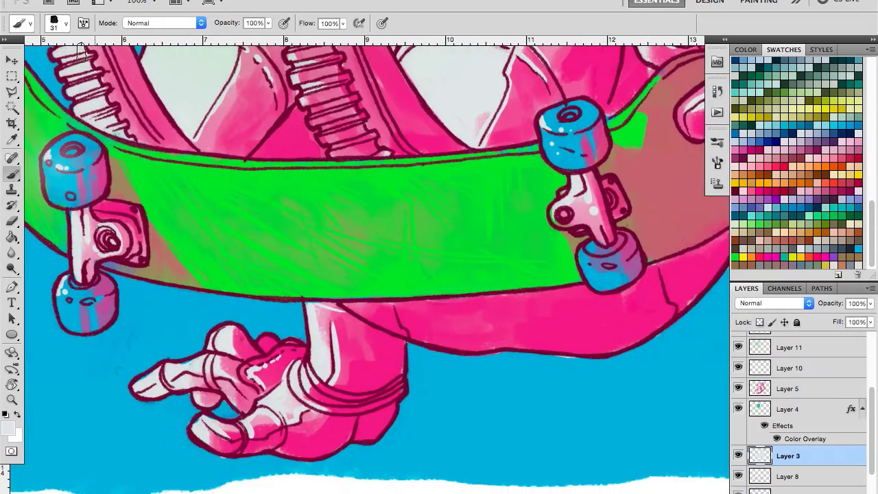
key("e")
key("b")
left_click(60, 23)
key("Return")
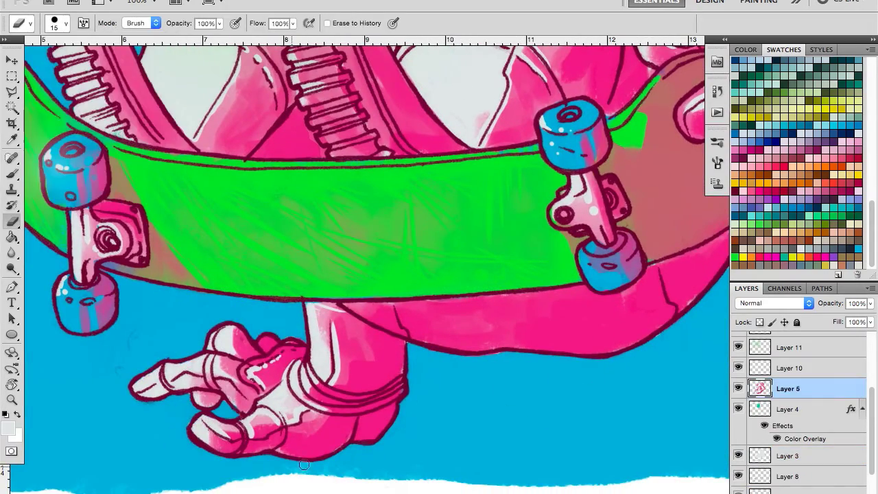
scroll(338, 316, "up", 2)
scroll(339, 318, "down", 2)
key("alt+bracketright")
key("alt+bracketright")
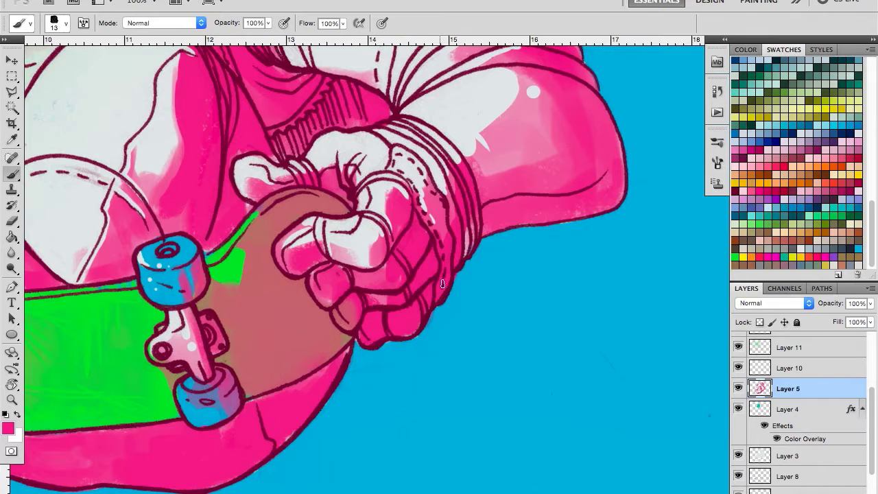
- Sample the deck's muted brown and touch up the right end around the back wheel
key("alt+bracketleft")
key("alt+bracketleft")
left_click(348, 339, "alt")
key("alt+bracketright")
key("alt+bracketright")
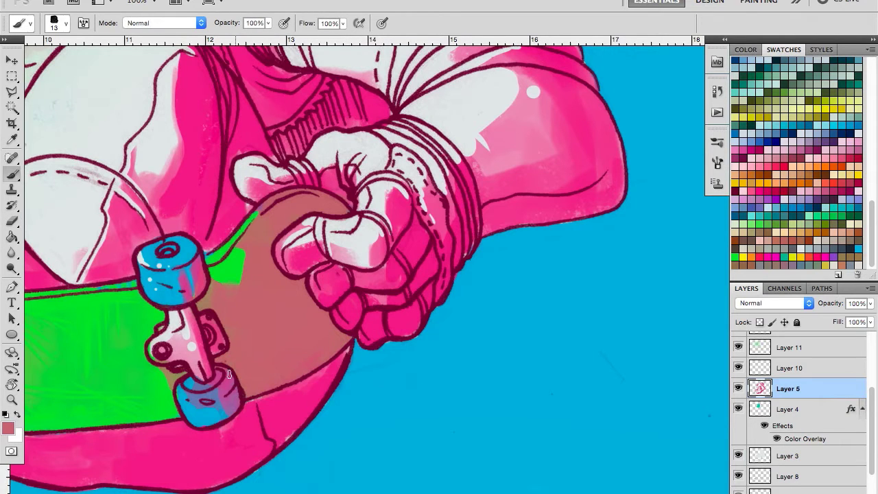
scroll(391, 167, "up", 3)
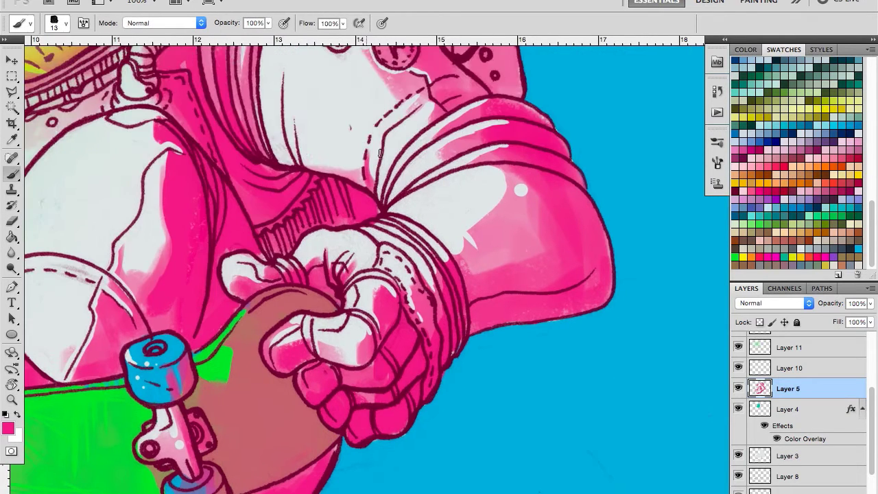
scroll(280, 130, "up", 3)
scroll(275, 130, "up", 3)
scroll(261, 129, "left", 5)
scroll(247, 128, "up", 3)
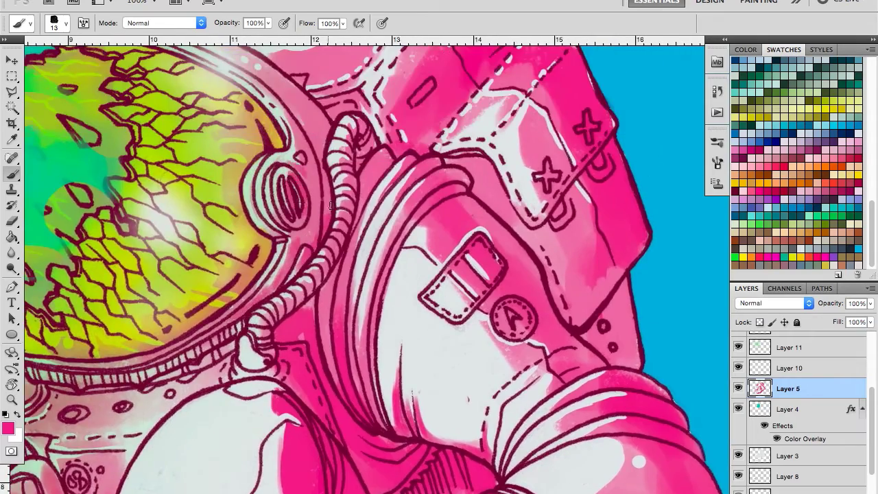
scroll(226, 127, "up", 3)
- Fit the whole artwork on screen and enlarge the eraser to 49
key("e")
key("ctrl+0")
left_click(66, 23)
left_click_drag(27, 55, 53, 55)
- Group the layers, duplicate the group as Group 1 copy, and add noise to a layer inside it
key("Return")
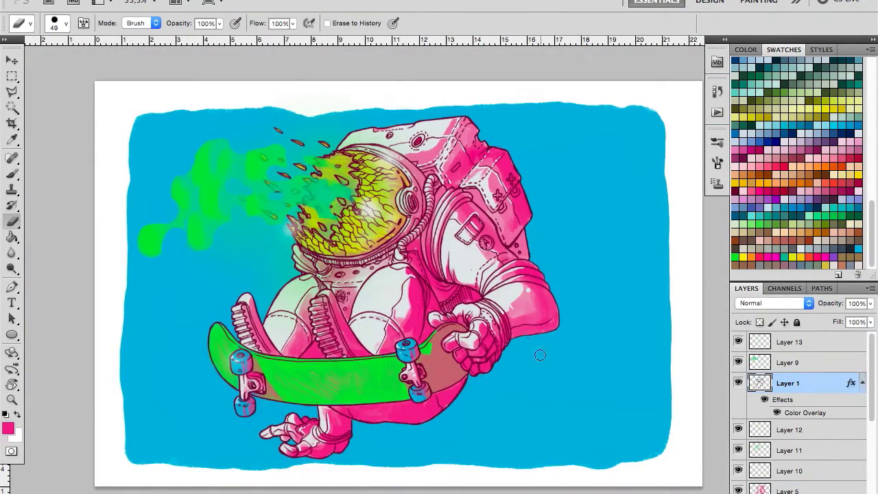
key("ctrl+g")
key("ctrl+j")
left_click(752, 340)
left_click(800, 357)
key("ctrl+alt+f")
key("Escape")
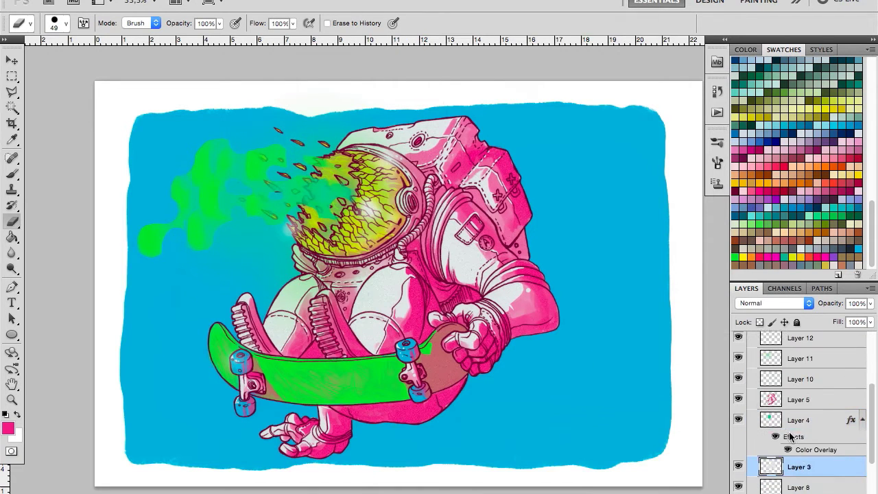
scroll(812, 439, "down", 3)
left_click(812, 473)
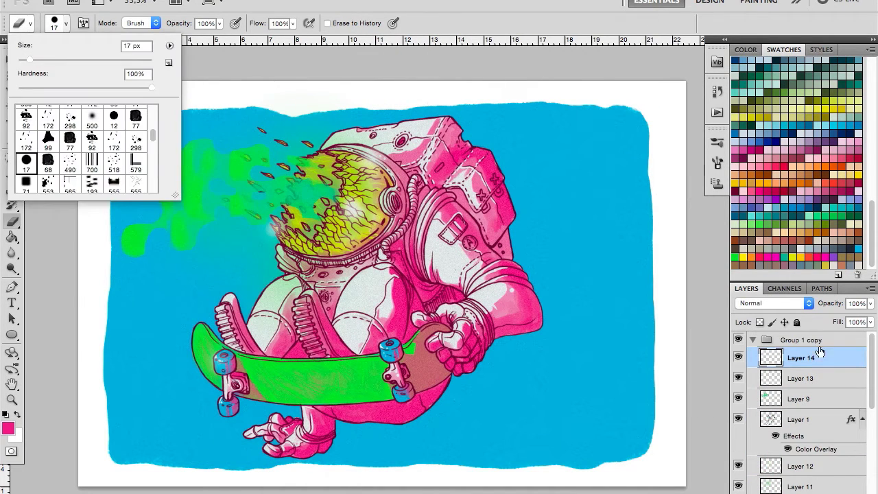